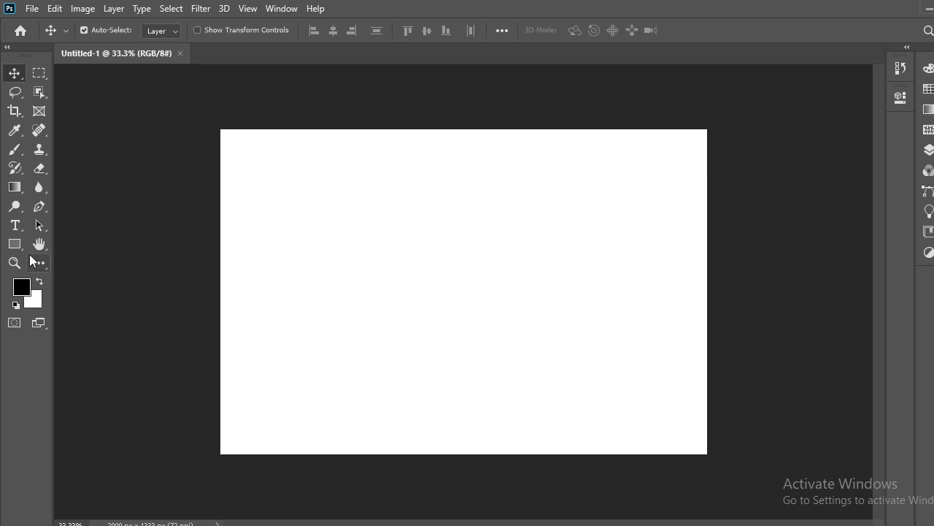
Step: Draw a rectangle shape across the middle of the white canvas with the Rectangle tool
{"action": "left_click", "coordinate": [15, 244]}
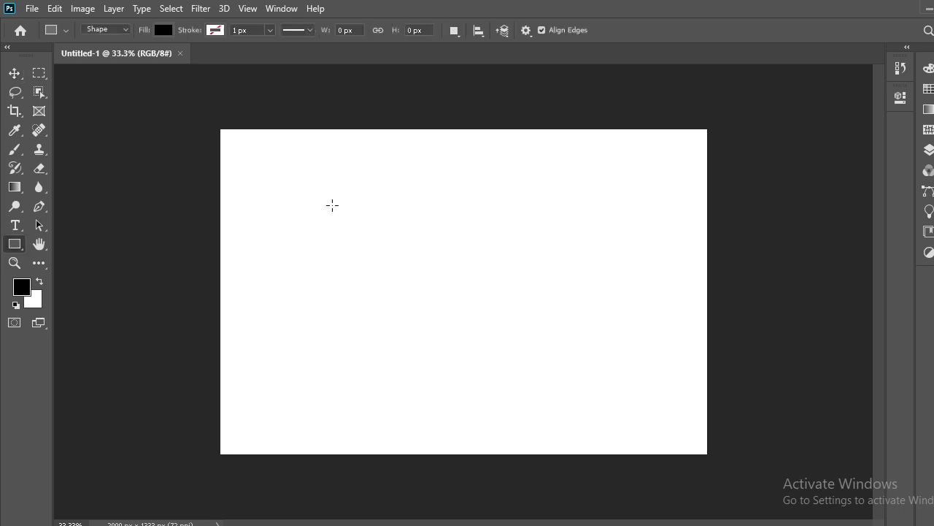
{"action": "left_click_drag", "start_coordinate": [332, 205], "coordinate": [607, 395]}
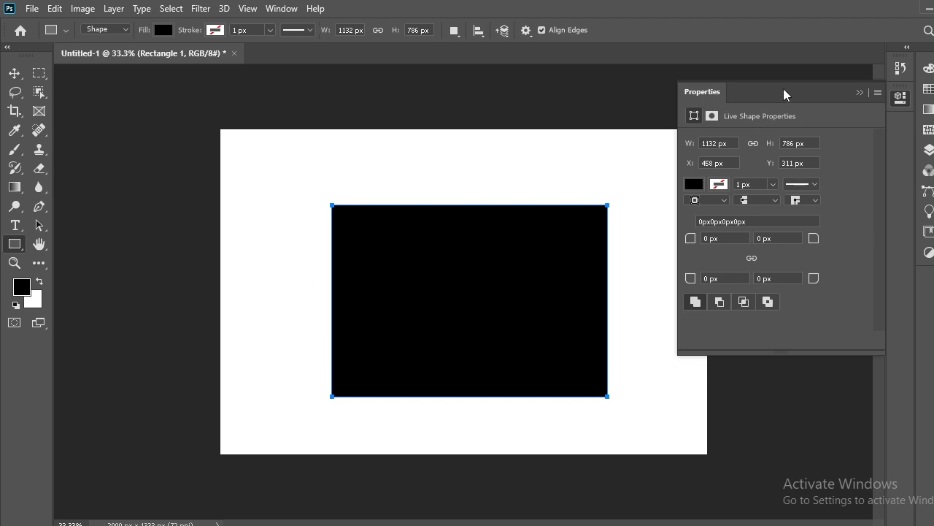
Step: Float the Properties panel clear of the rectangle and bring up its Fill colour options
{"action": "left_click_drag", "start_coordinate": [718, 85], "coordinate": [435, 116]}
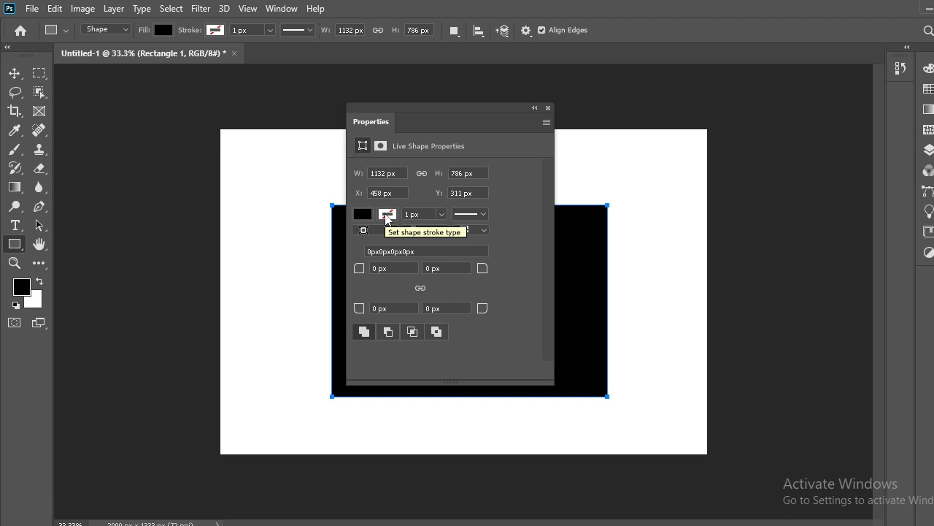
{"action": "left_click_drag", "start_coordinate": [442, 111], "coordinate": [576, 87]}
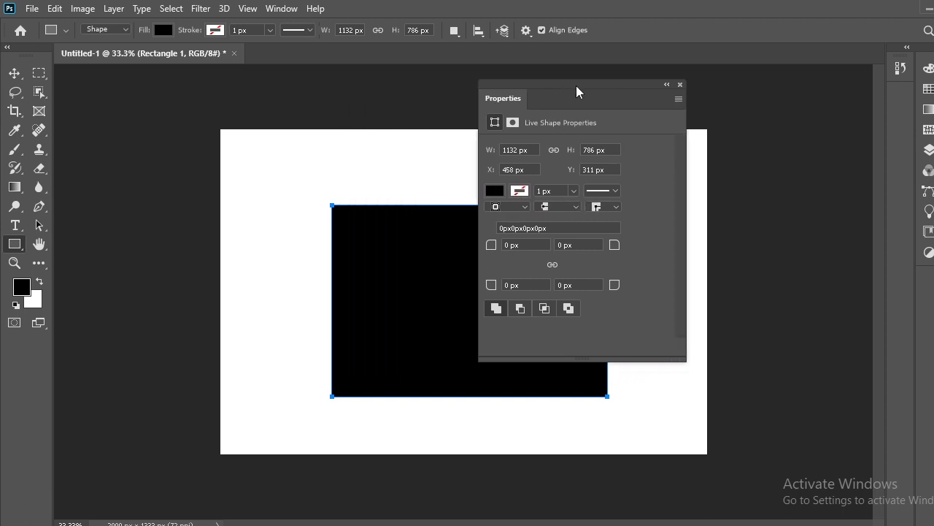
{"action": "left_click", "coordinate": [496, 191]}
{"action": "left_click", "coordinate": [497, 191]}
{"action": "left_click", "coordinate": [496, 191]}
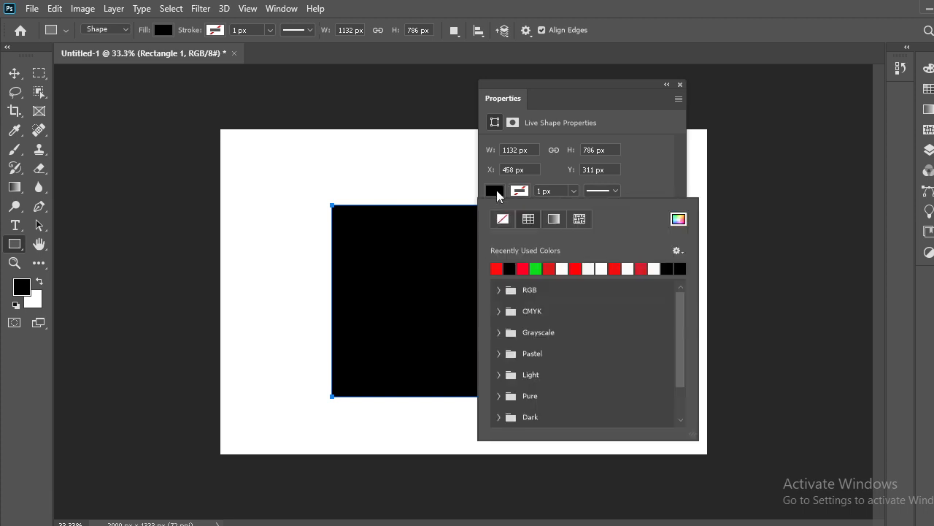
{"action": "left_click", "coordinate": [501, 189]}
{"action": "left_click", "coordinate": [498, 190]}
Step: Set the rectangle's fill to bright blue #0591fd in the Color Picker
{"action": "left_click", "coordinate": [678, 220]}
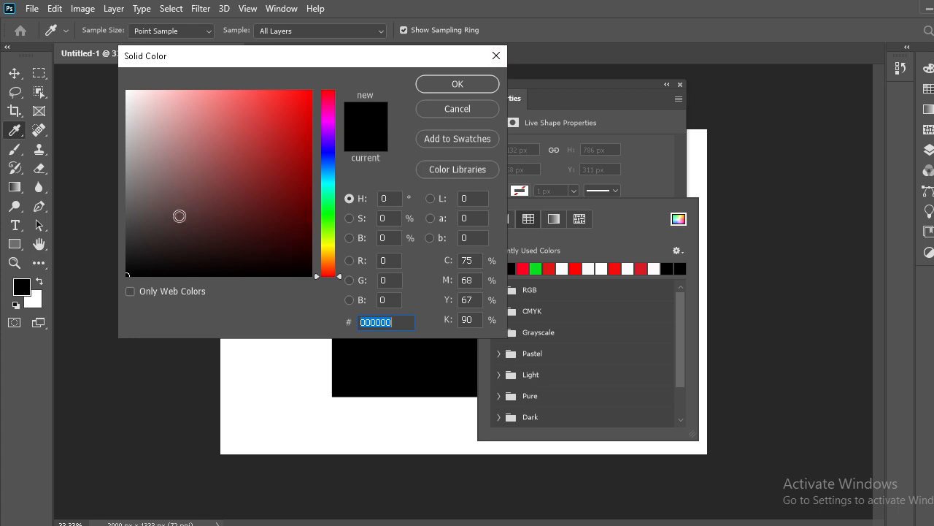
{"action": "left_click", "coordinate": [223, 162]}
{"action": "left_click", "coordinate": [278, 127]}
{"action": "left_click_drag", "start_coordinate": [324, 275], "coordinate": [319, 128]}
{"action": "left_click_drag", "start_coordinate": [312, 183], "coordinate": [312, 170]}
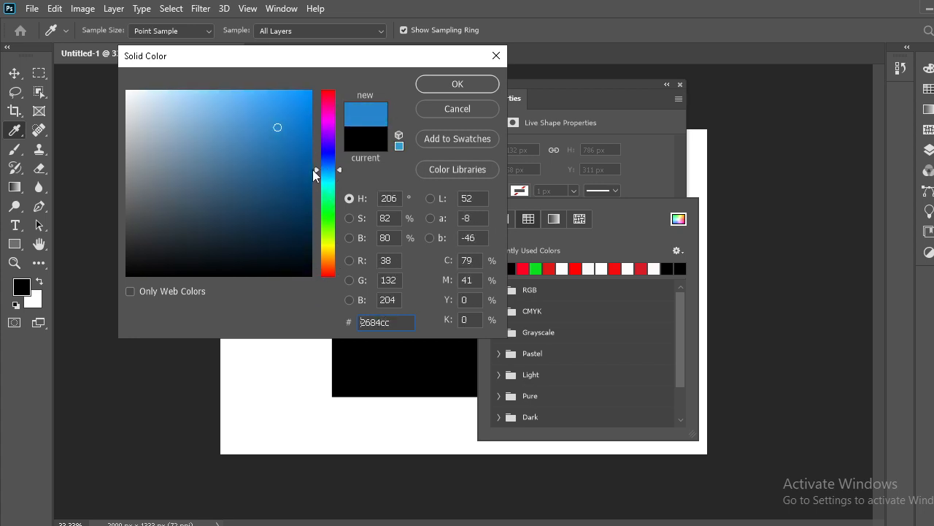
{"action": "left_click_drag", "start_coordinate": [292, 132], "coordinate": [314, 96]}
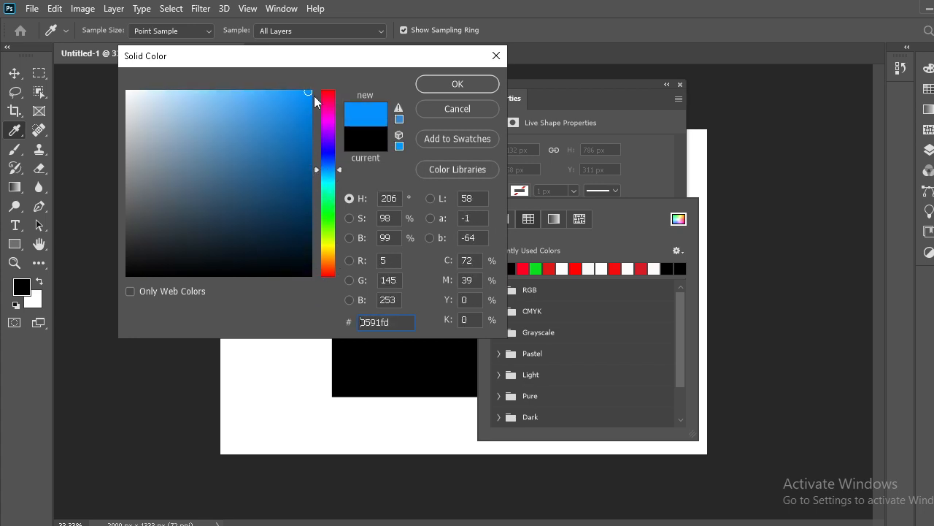
{"action": "left_click", "coordinate": [459, 87]}
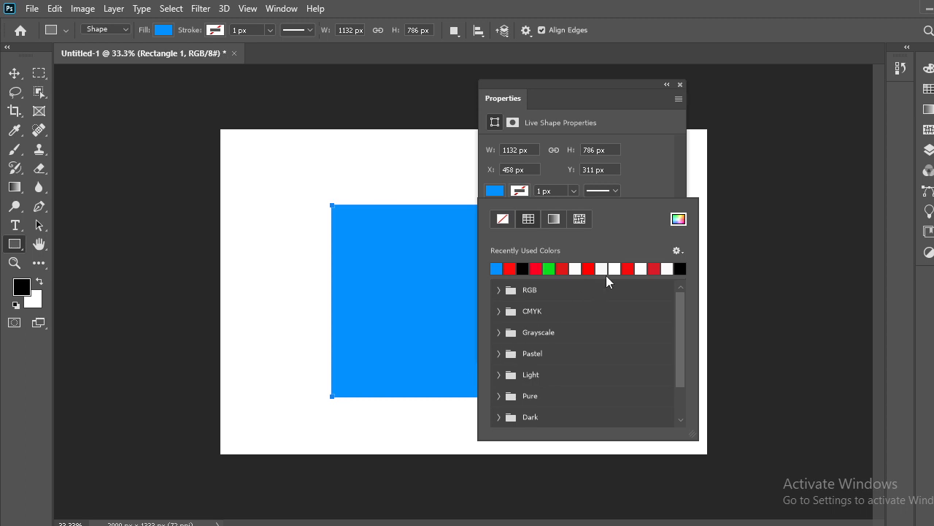
Step: Give the blue rectangle a red stroke from the recently used colours
{"action": "left_click", "coordinate": [499, 191]}
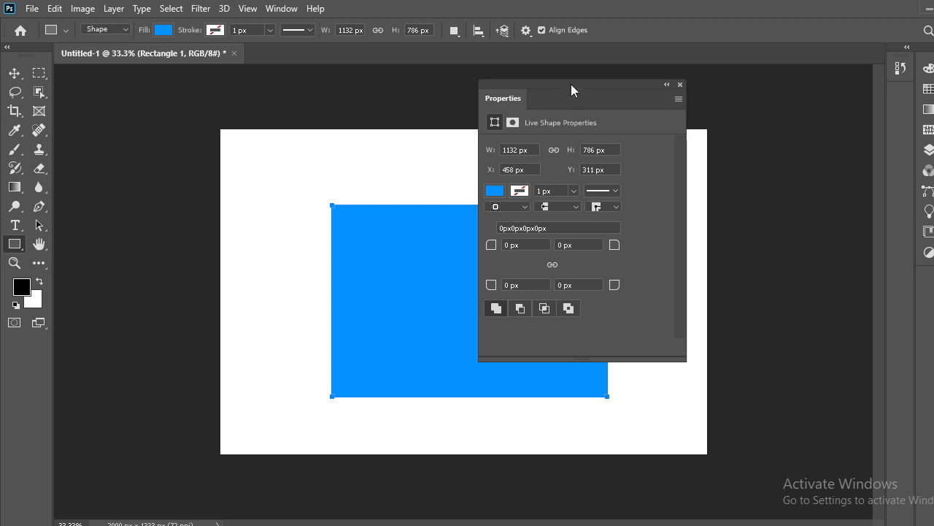
{"action": "left_click_drag", "start_coordinate": [572, 86], "coordinate": [744, 96]}
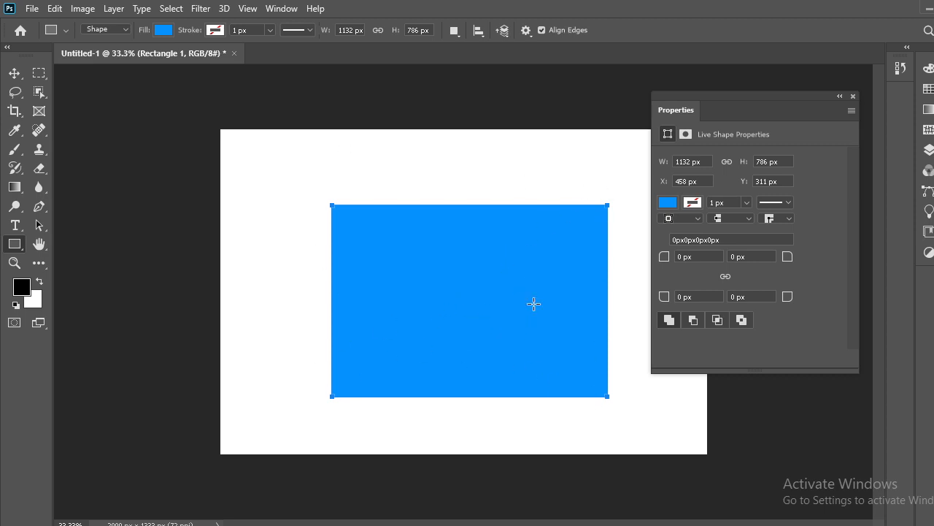
{"action": "left_click", "coordinate": [699, 204]}
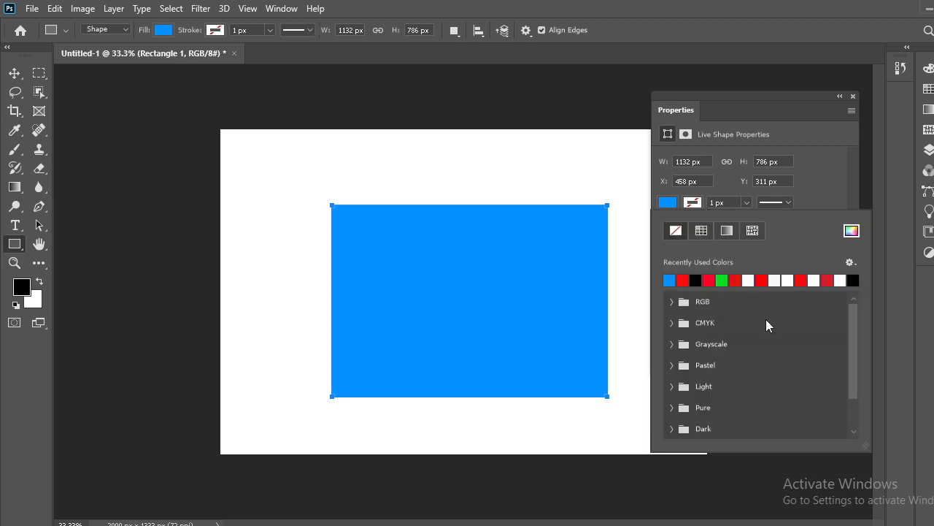
{"action": "left_click", "coordinate": [709, 281]}
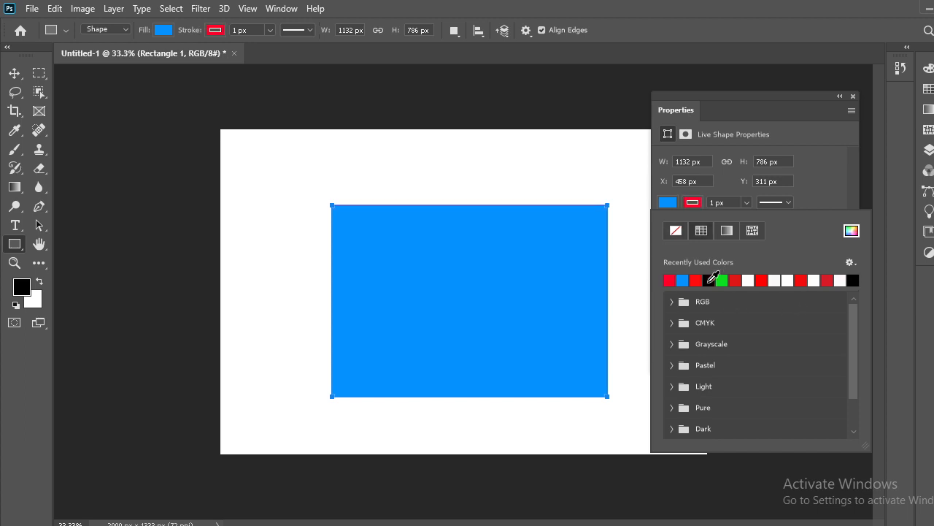
{"action": "left_click", "coordinate": [729, 183]}
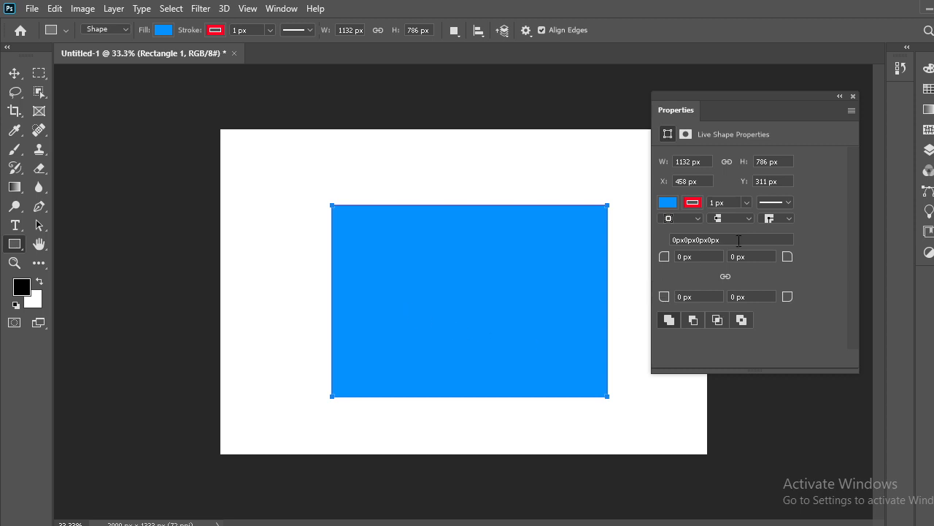
Step: Widen the red stroke to 23.66 px with the stroke width slider
{"action": "double_click", "coordinate": [717, 203]}
{"action": "left_click", "coordinate": [746, 204]}
{"action": "left_click_drag", "start_coordinate": [748, 219], "coordinate": [784, 222]}
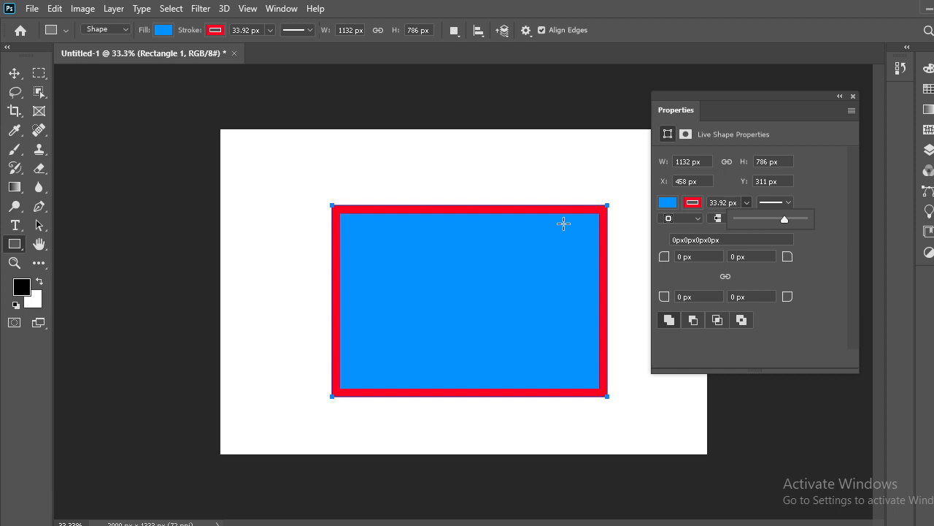
{"action": "left_click_drag", "start_coordinate": [785, 219], "coordinate": [773, 219]}
{"action": "left_click", "coordinate": [840, 260]}
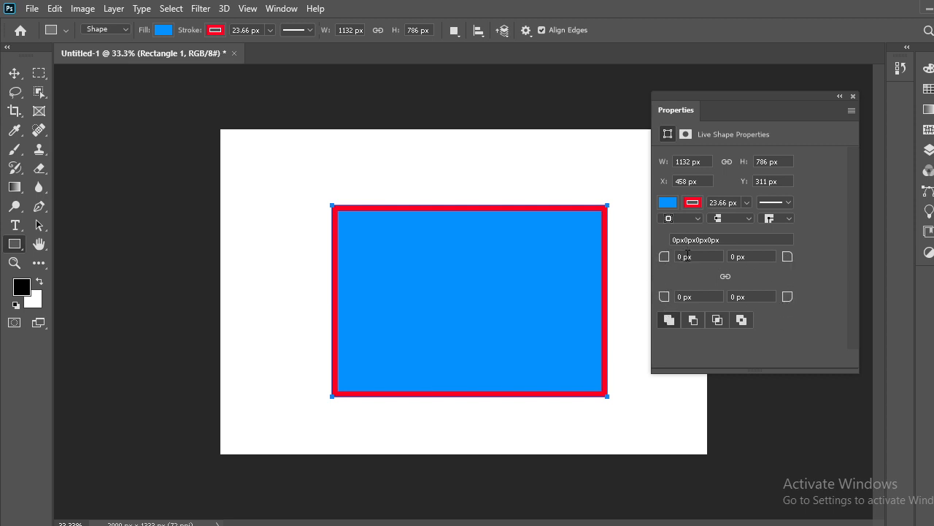
Step: Set the rectangle's corner radius to 100 px, after trying 30 and 60 px
{"action": "left_click_drag", "start_coordinate": [684, 260], "coordinate": [666, 264]}
{"action": "type", "text": "30"}
{"action": "left_click", "coordinate": [695, 256]}
{"action": "left_click_drag", "start_coordinate": [686, 255], "coordinate": [667, 263]}
{"action": "type", "text": "60"}
{"action": "key", "text": "Return"}
{"action": "double_click", "coordinate": [687, 259]}
{"action": "key", "text": "Return"}
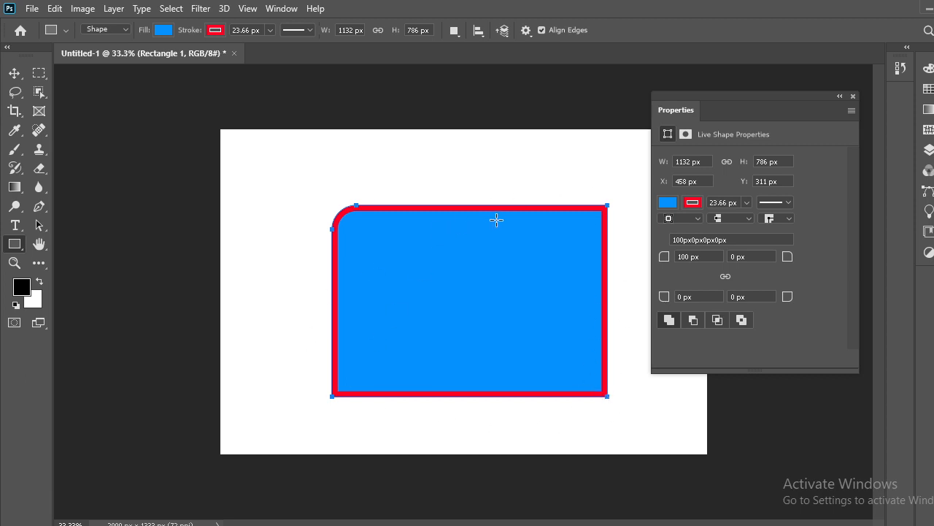
Step: Change only the top-left corner radius to 200 px, keeping the other corners at 100 px
{"action": "left_click", "coordinate": [725, 277]}
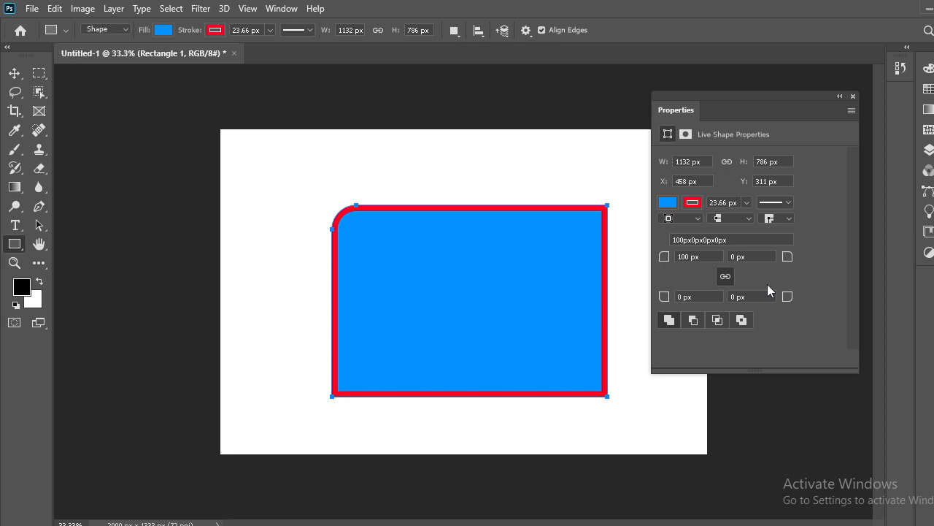
{"action": "left_click", "coordinate": [689, 256]}
{"action": "double_click", "coordinate": [689, 256]}
{"action": "type", "text": "200"}
{"action": "key", "text": "Return"}
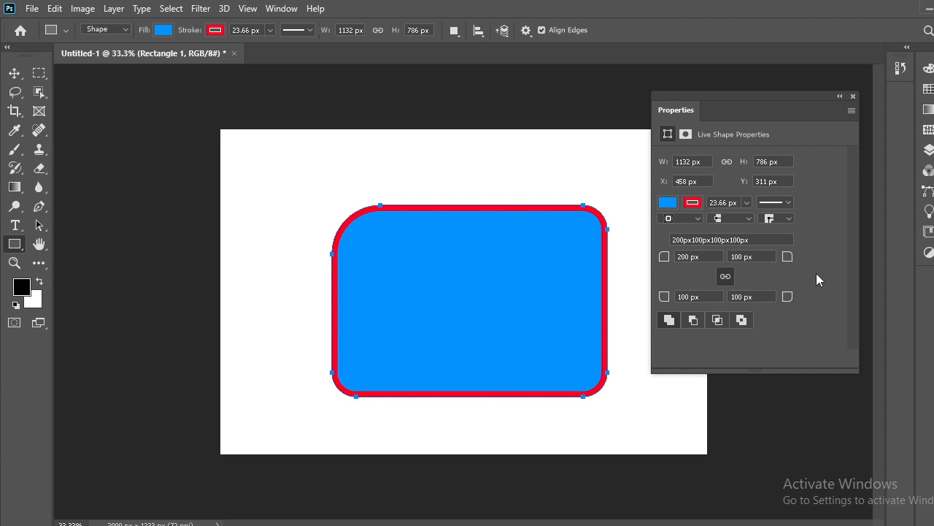
{"action": "double_click", "coordinate": [737, 257]}
{"action": "type", "text": "200"}
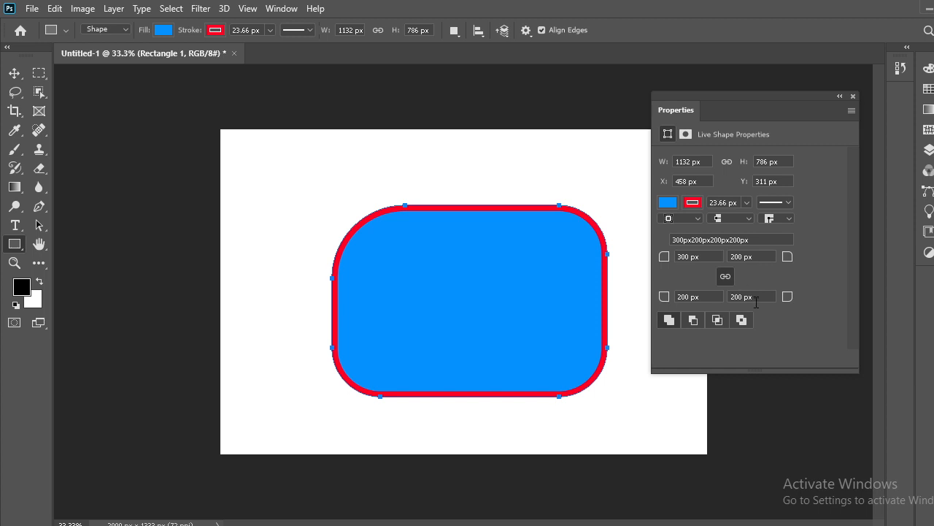
{"action": "left_click", "coordinate": [681, 260]}
{"action": "type", "text": "2"}
{"action": "key", "text": "Return"}
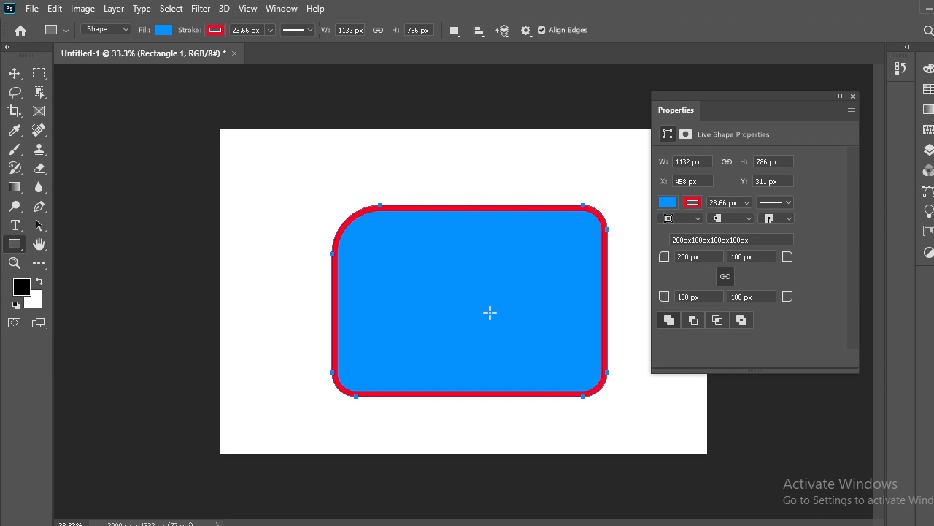
Step: Switch the rectangle's fill type from solid blue to Gradient
{"action": "left_click", "coordinate": [668, 203]}
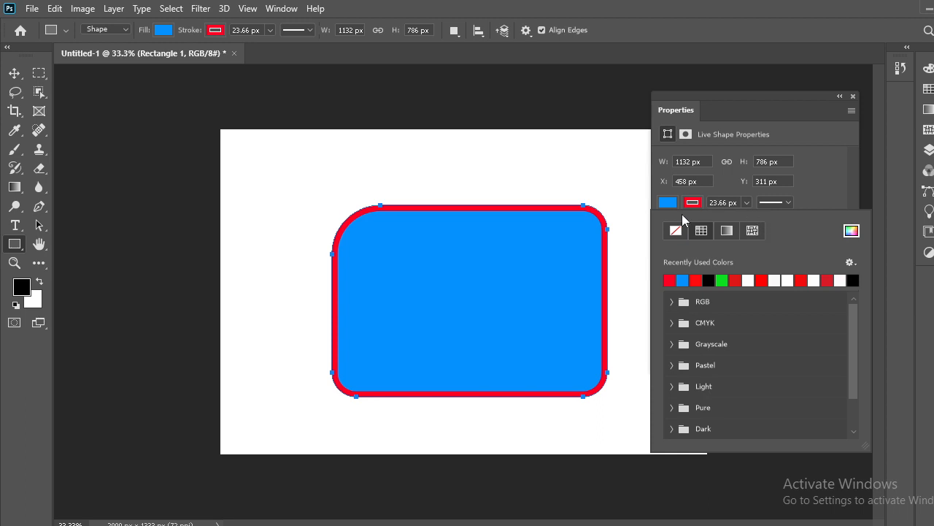
{"action": "left_click", "coordinate": [727, 231]}
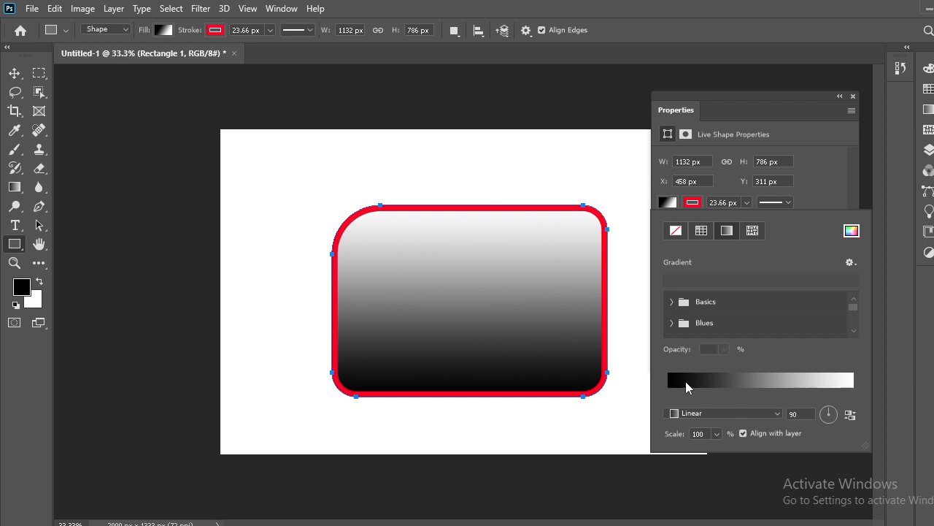
Step: In the Gradient Editor, set the left stop colour to red (#de0000)
{"action": "left_click", "coordinate": [728, 381]}
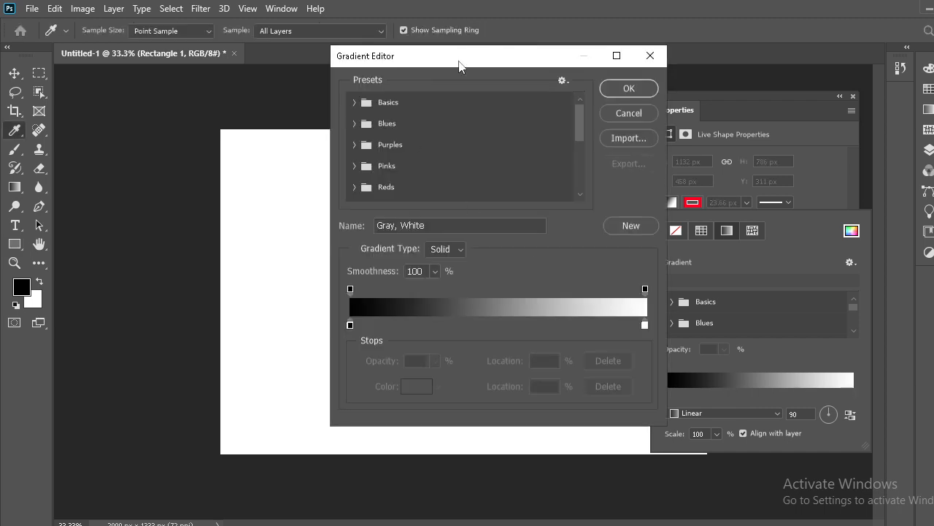
{"action": "left_click_drag", "start_coordinate": [460, 66], "coordinate": [435, 73]}
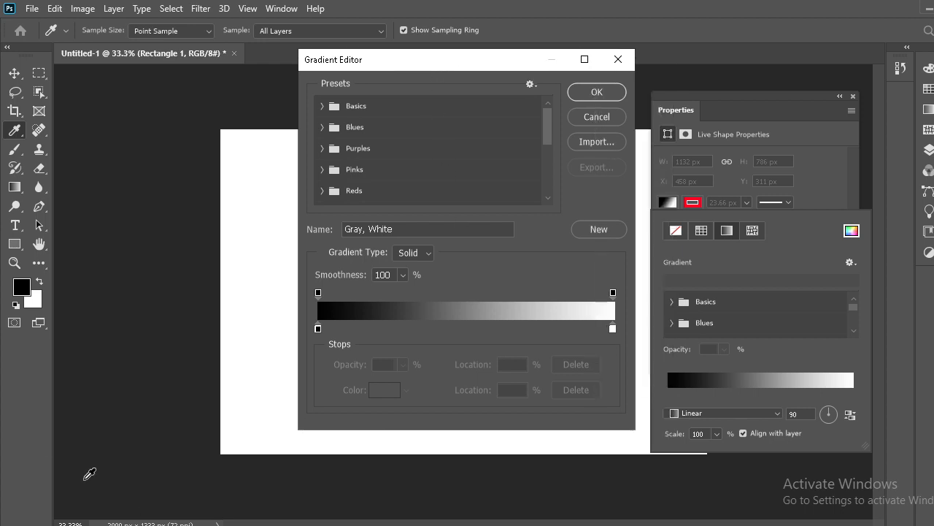
{"action": "double_click", "coordinate": [318, 329]}
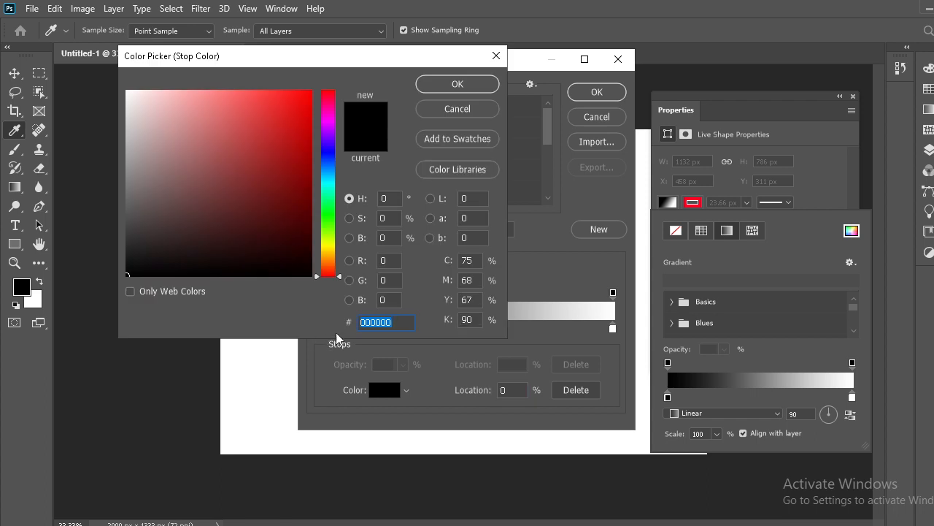
{"action": "left_click", "coordinate": [293, 220]}
{"action": "left_click_drag", "start_coordinate": [293, 220], "coordinate": [297, 109]}
{"action": "left_click", "coordinate": [450, 84]}
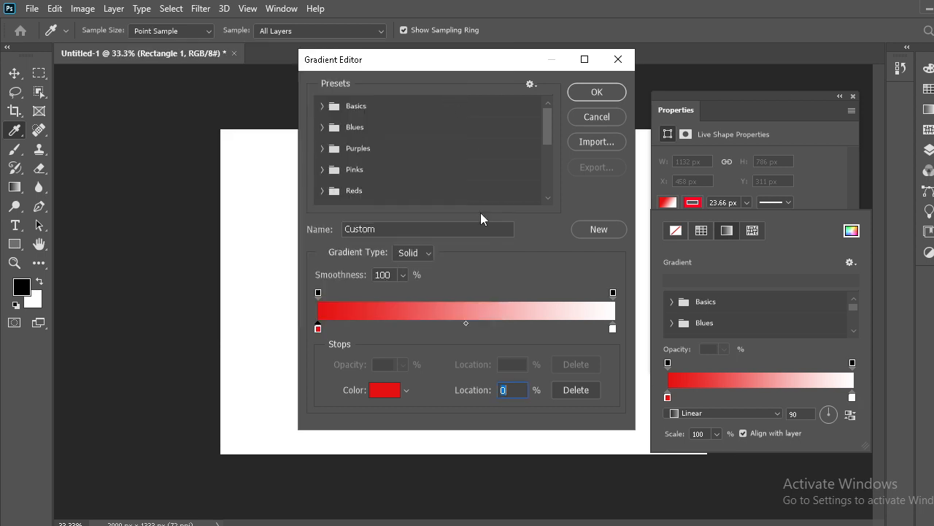
Step: Set the right stop colour to green (#70d210) and apply the gradient
{"action": "double_click", "coordinate": [611, 328]}
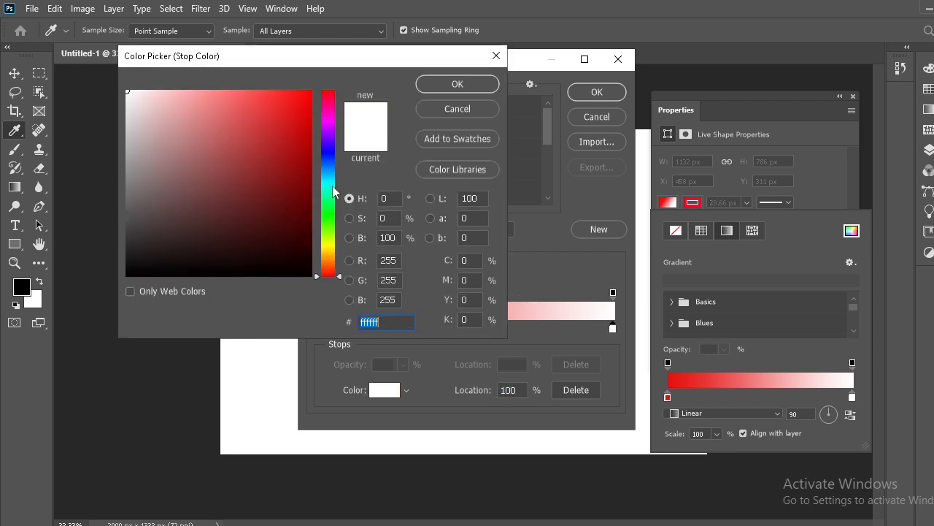
{"action": "left_click_drag", "start_coordinate": [324, 255], "coordinate": [321, 230]}
{"action": "left_click_drag", "start_coordinate": [303, 102], "coordinate": [303, 105]}
{"action": "left_click", "coordinate": [469, 86]}
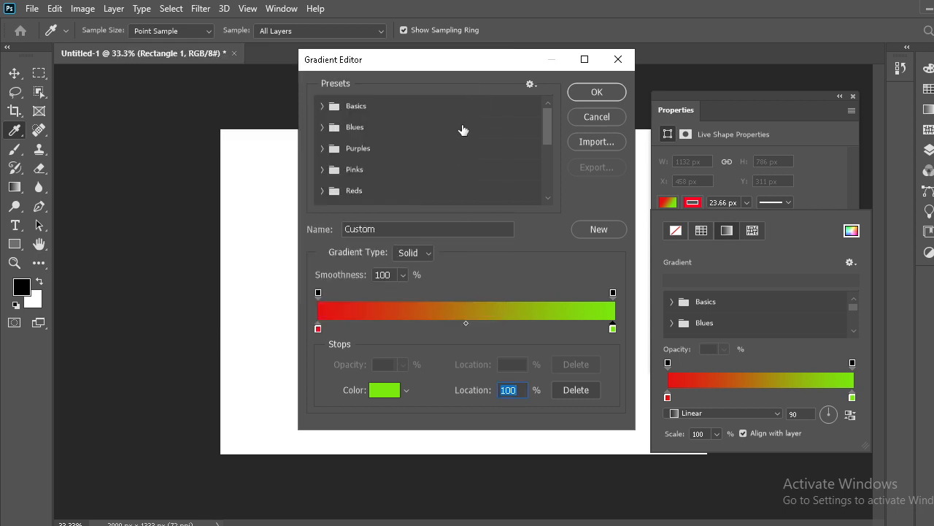
{"action": "left_click_drag", "start_coordinate": [471, 61], "coordinate": [81, 36]}
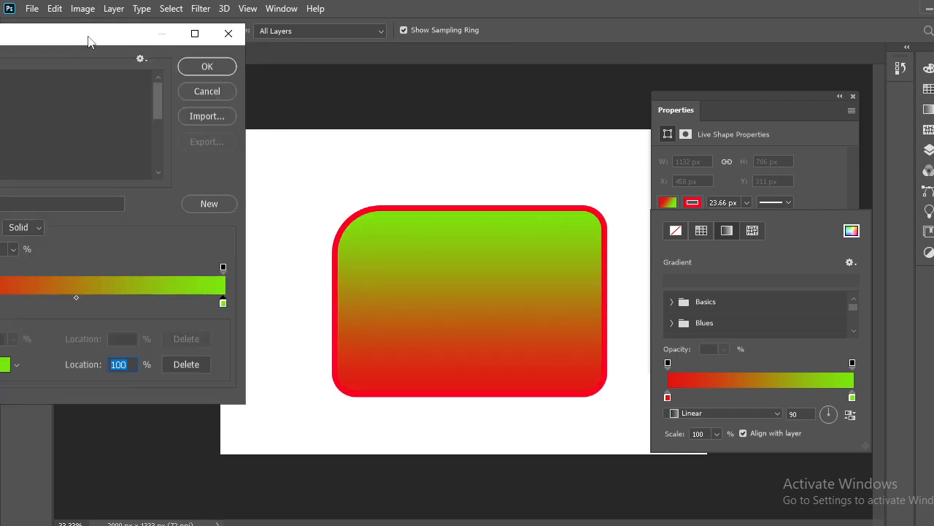
{"action": "left_click", "coordinate": [207, 66]}
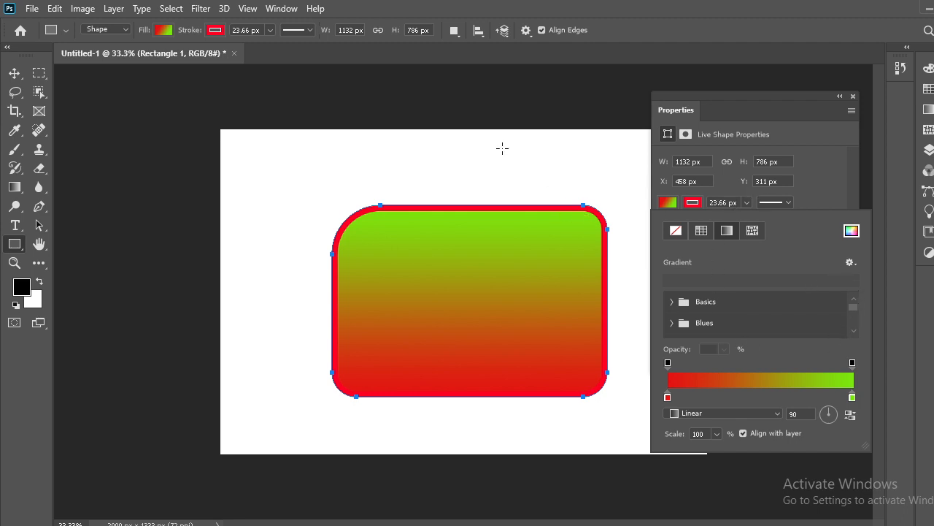
Step: Drag the rounded rectangle to a higher position on the canvas with the Move tool
{"action": "left_click", "coordinate": [14, 70]}
{"action": "left_click_drag", "start_coordinate": [522, 215], "coordinate": [534, 197]}
{"action": "left_click_drag", "start_coordinate": [530, 243], "coordinate": [582, 245]}
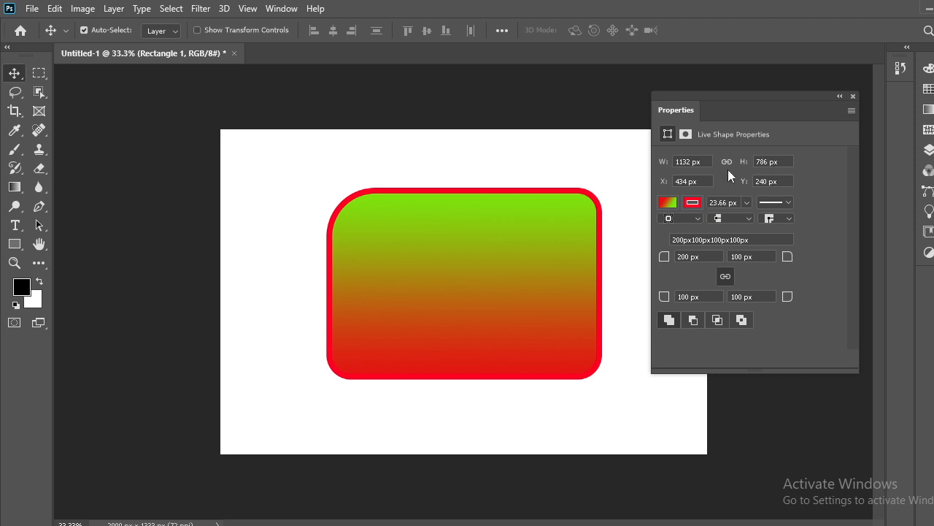
Step: Resize the shape to 1000 × 1000 px and move it to X 473, Y 167 px
{"action": "left_click", "coordinate": [667, 167]}
{"action": "type", "text": "1000"}
{"action": "key", "text": "Return"}
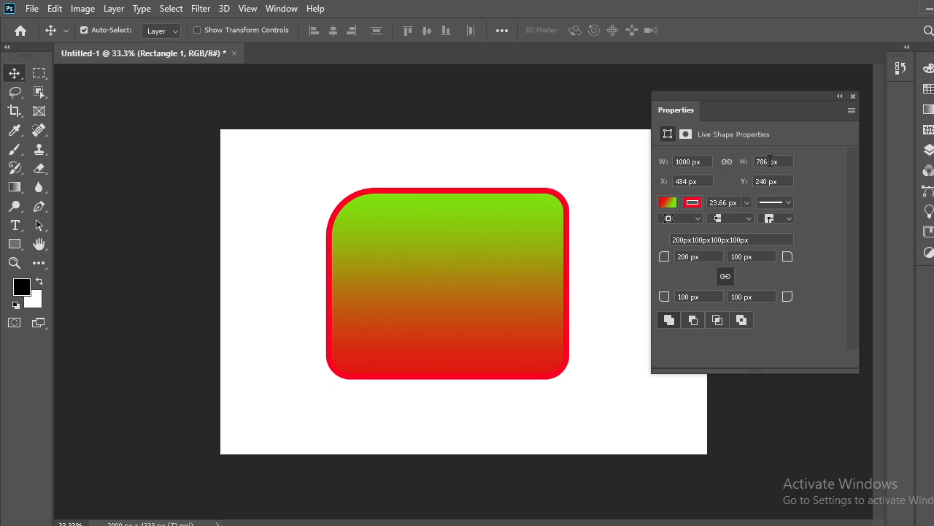
{"action": "double_click", "coordinate": [760, 162]}
{"action": "type", "text": "1000"}
{"action": "key", "text": "Return"}
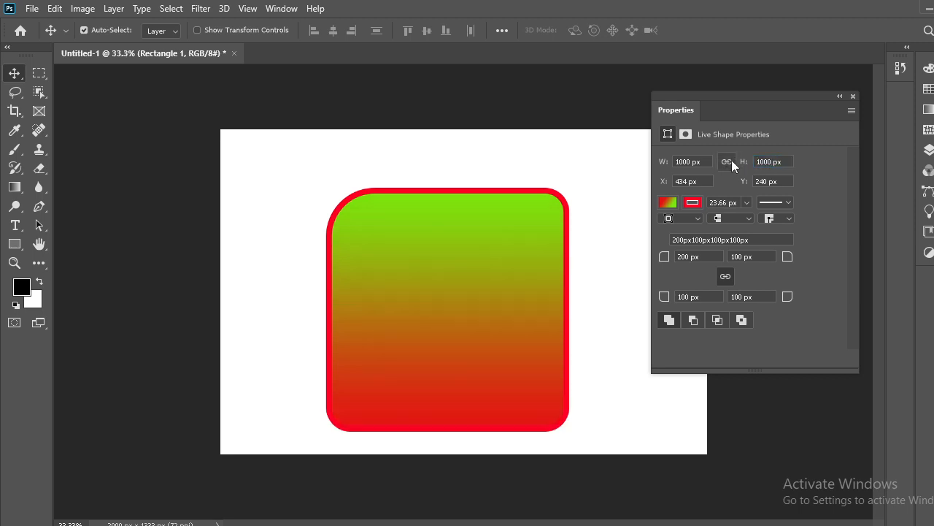
{"action": "left_click", "coordinate": [428, 296]}
{"action": "left_click_drag", "start_coordinate": [429, 296], "coordinate": [450, 308]}
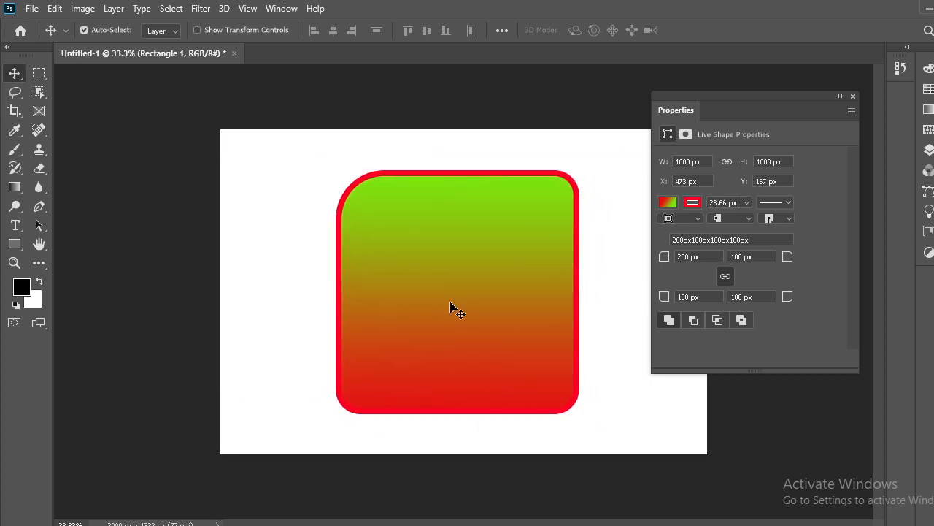